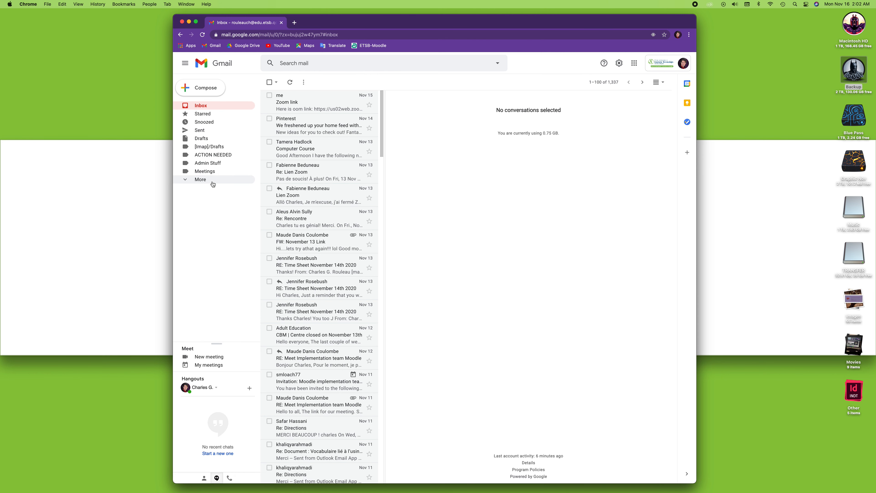
Create a new mail label named School without nesting it under another label.
left_click(190, 182)
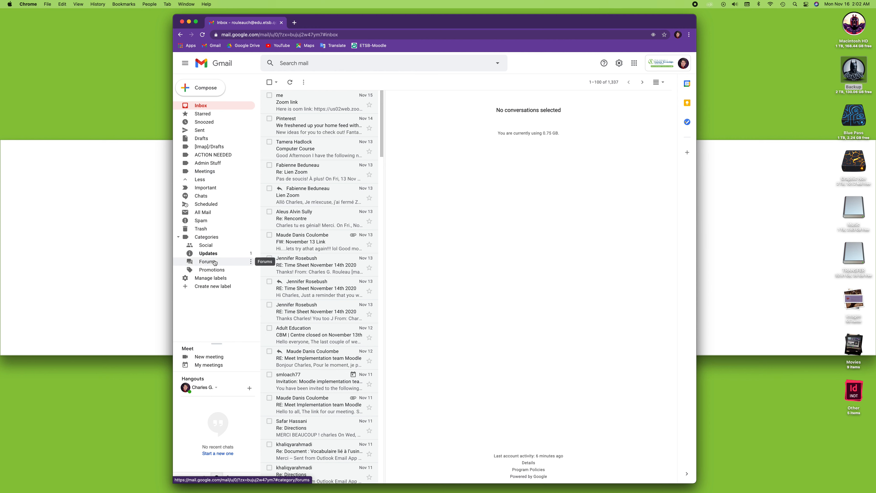
left_click(210, 289)
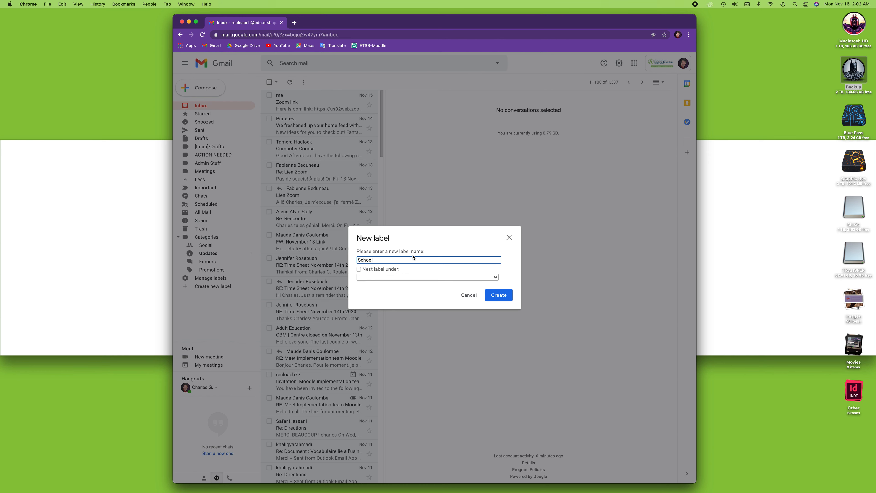
left_click(491, 294)
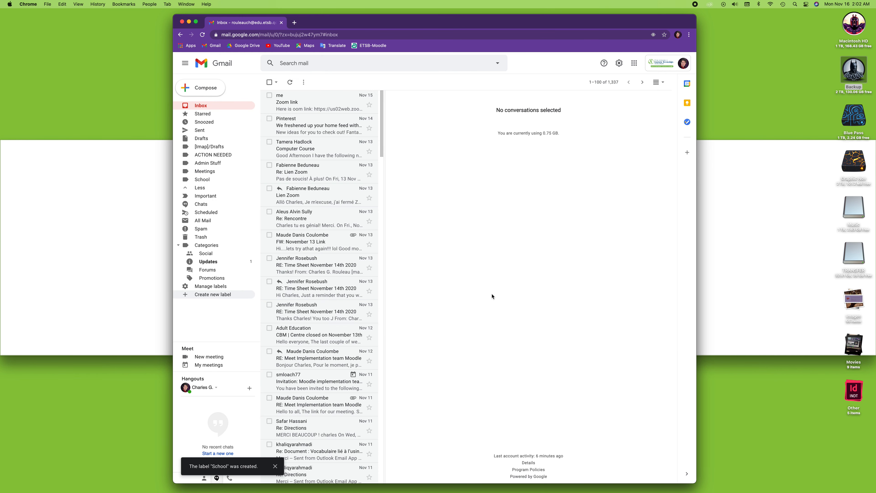
Move the "Zoom link" message from the inbox into the School label, check the label's contents and return to the inbox.
left_click(208, 180)
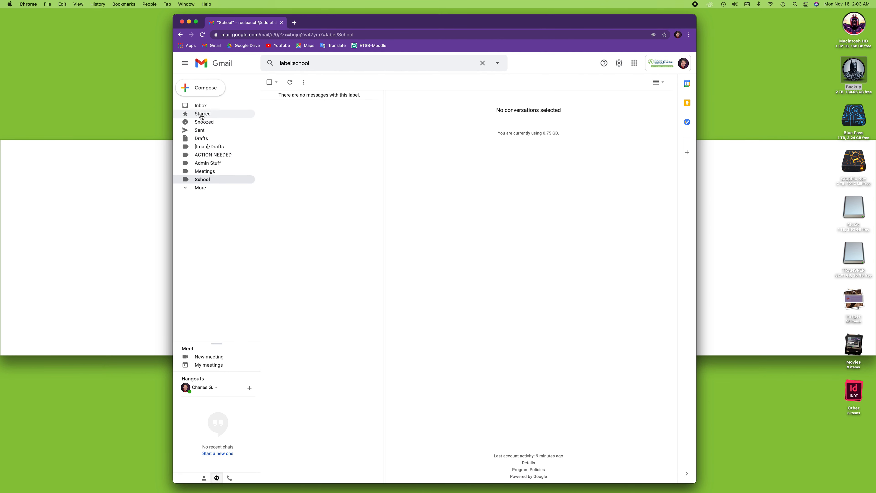
left_click(201, 105)
left_click_drag(280, 106, 213, 181)
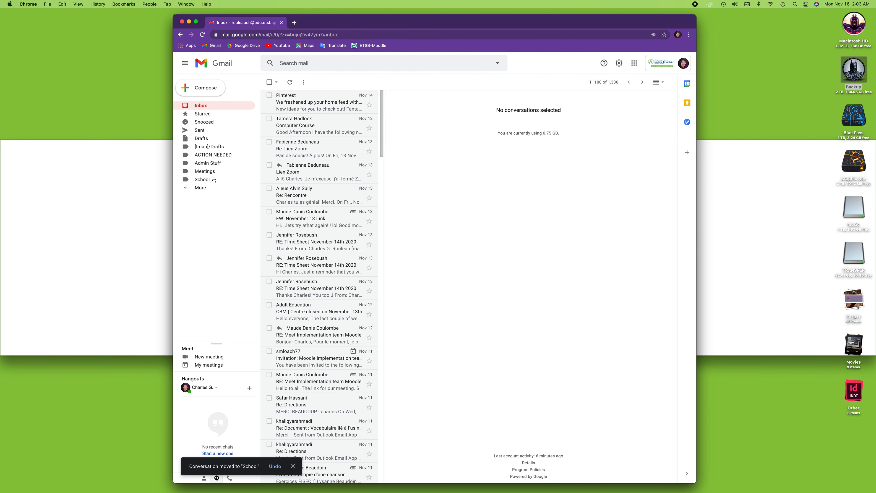
left_click(206, 180)
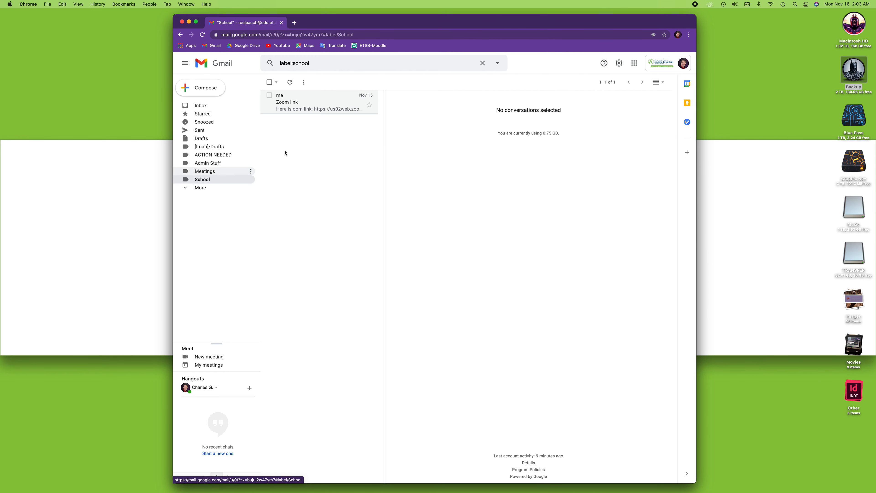
left_click(196, 106)
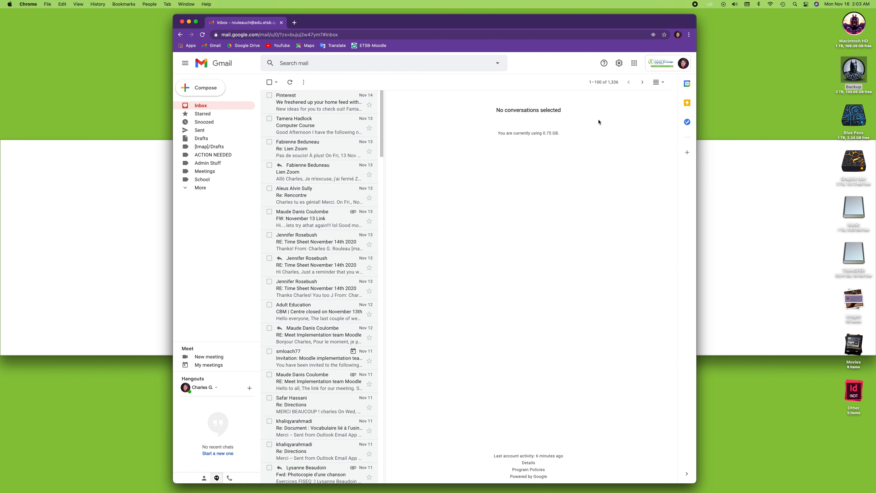
Start a new mail filter in the full settings for messages from etsb.qc.ca and continue to its actions.
left_click(619, 64)
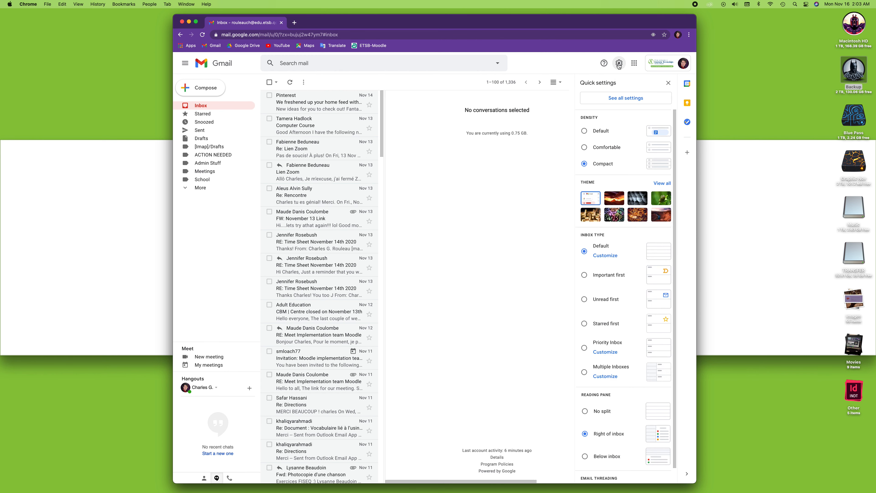
left_click(633, 100)
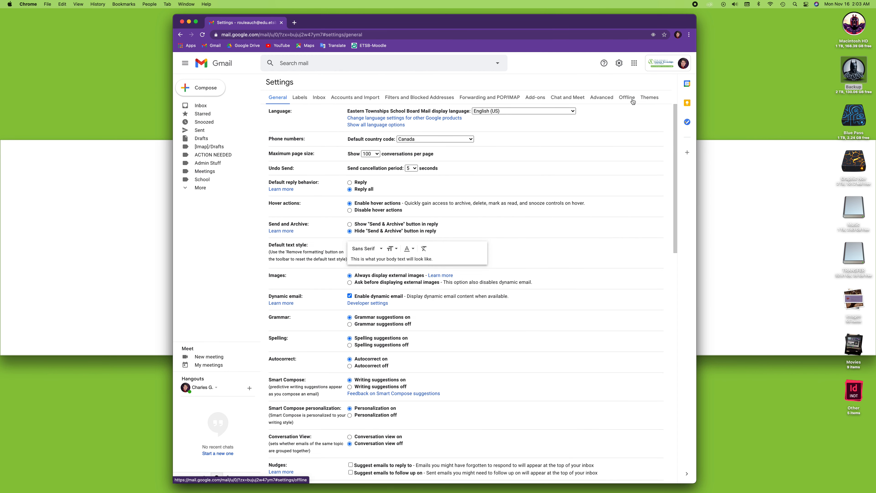
left_click(397, 98)
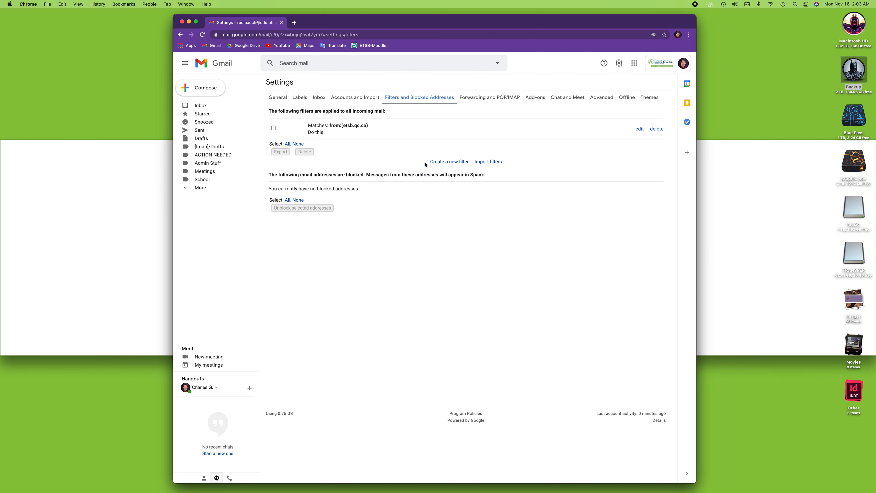
left_click(444, 163)
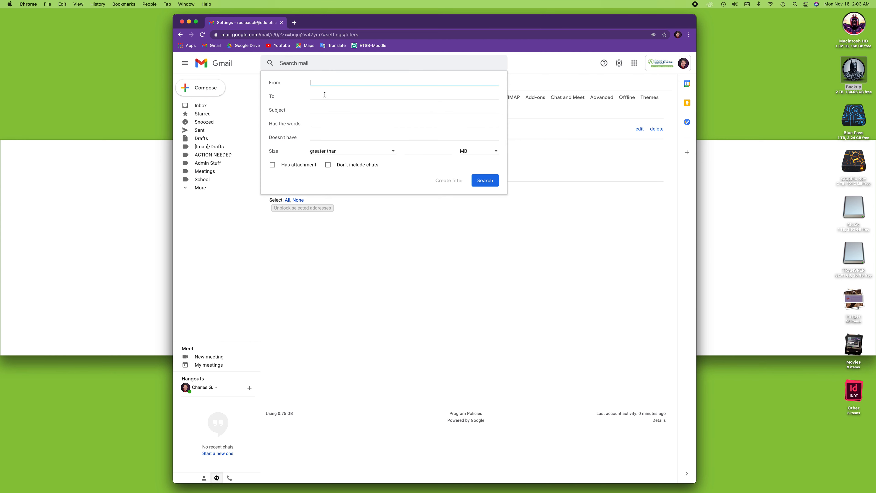
type("etsb")
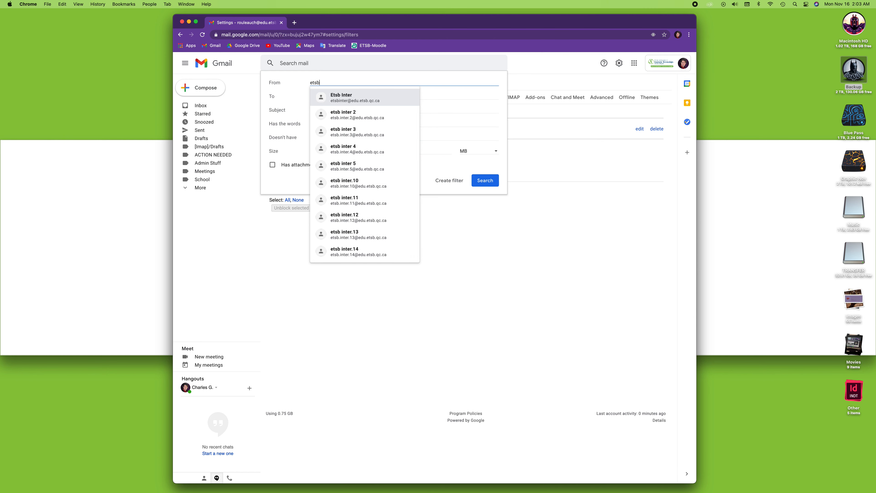
type(".qc.ca")
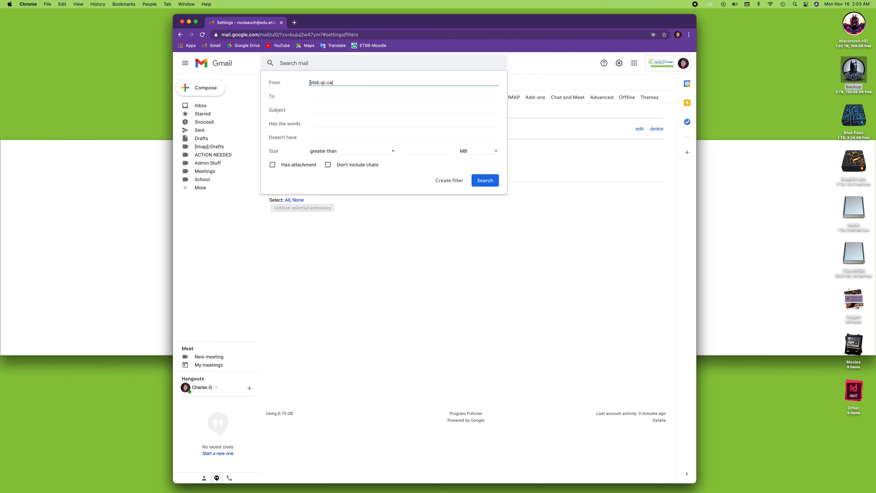
left_click_drag(310, 83, 335, 82)
left_click(335, 82)
left_click(448, 180)
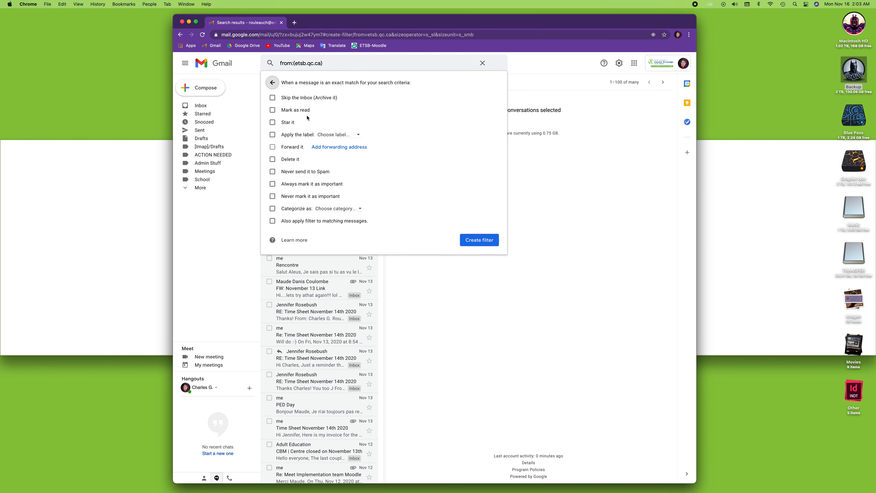
Have the filter apply the School label to matching messages and create the filter.
left_click(319, 137)
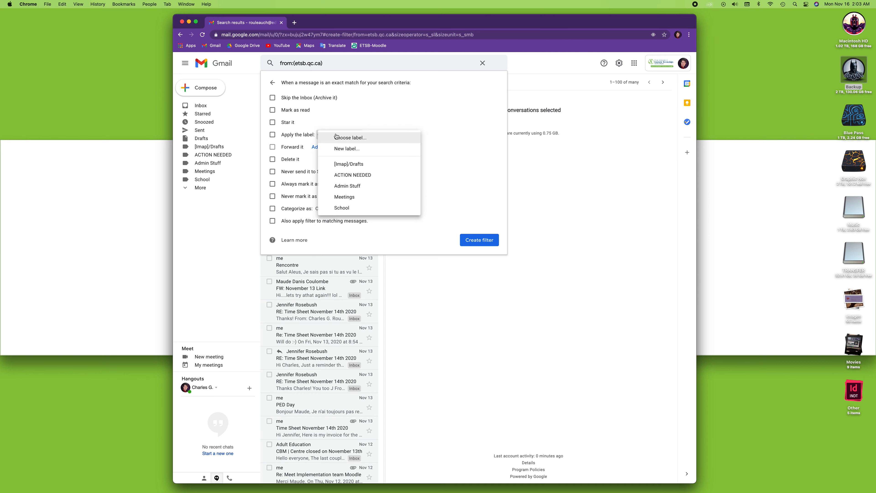
left_click(347, 208)
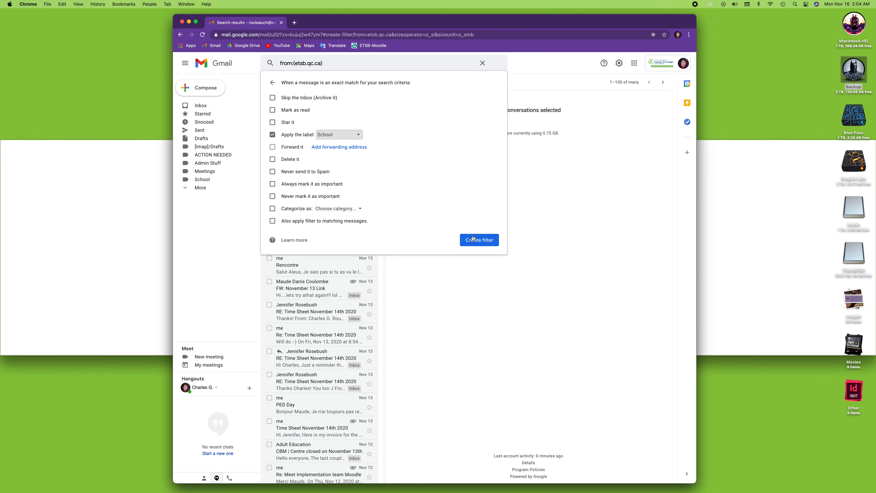
left_click(479, 240)
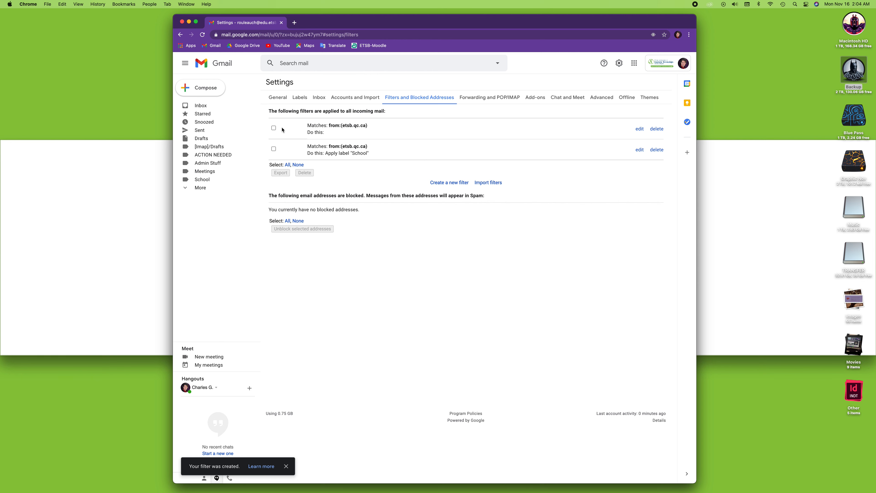
Delete the older etsb.qc.ca filter that has no action assigned.
left_click(273, 128)
left_click(655, 128)
left_click(505, 281)
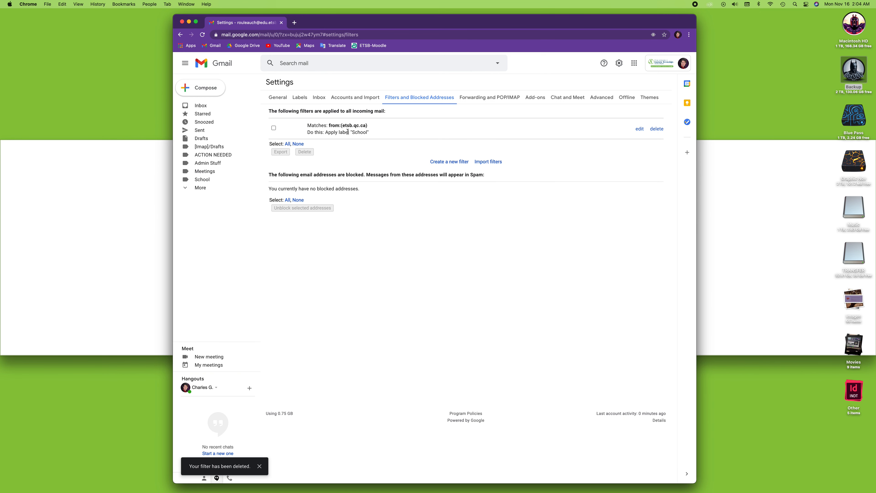
Return to the inbox and set the School label's color to the bright orange swatch.
left_click(221, 63)
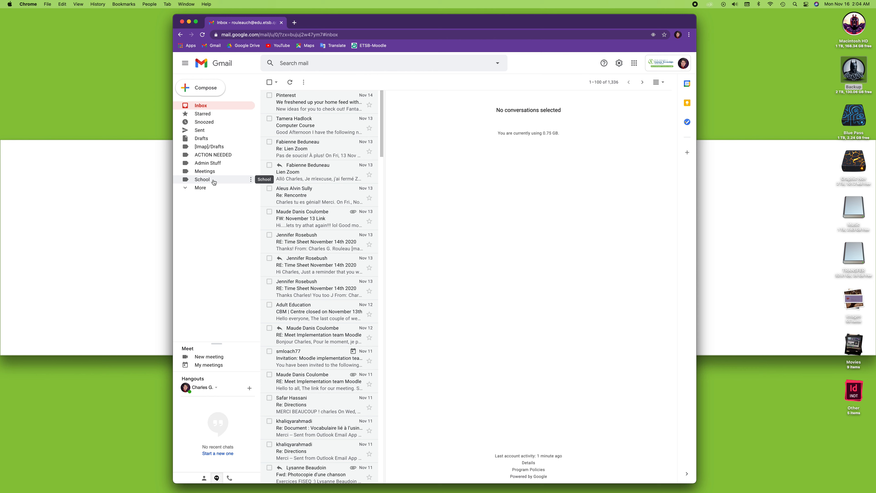
left_click(251, 180)
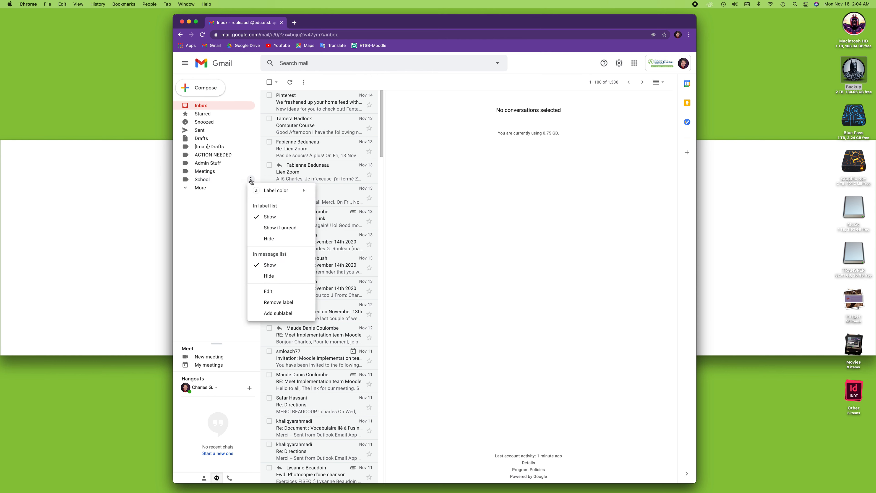
mouse_move(271, 193)
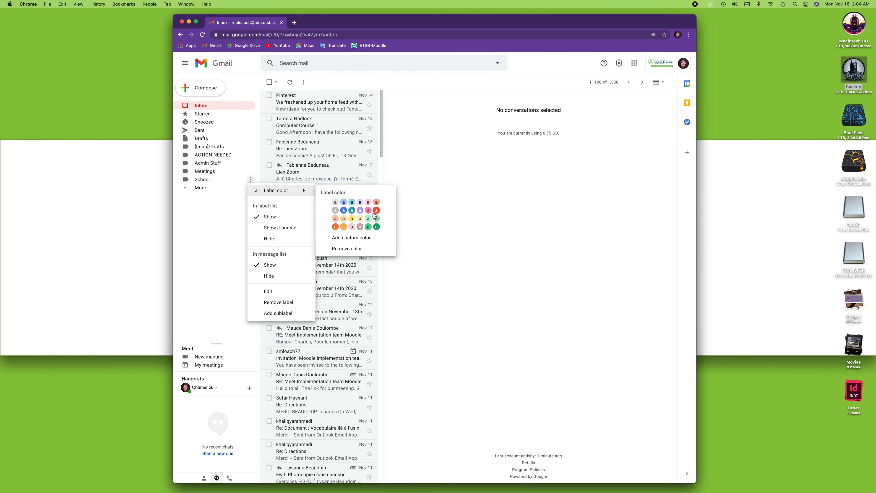
left_click(334, 227)
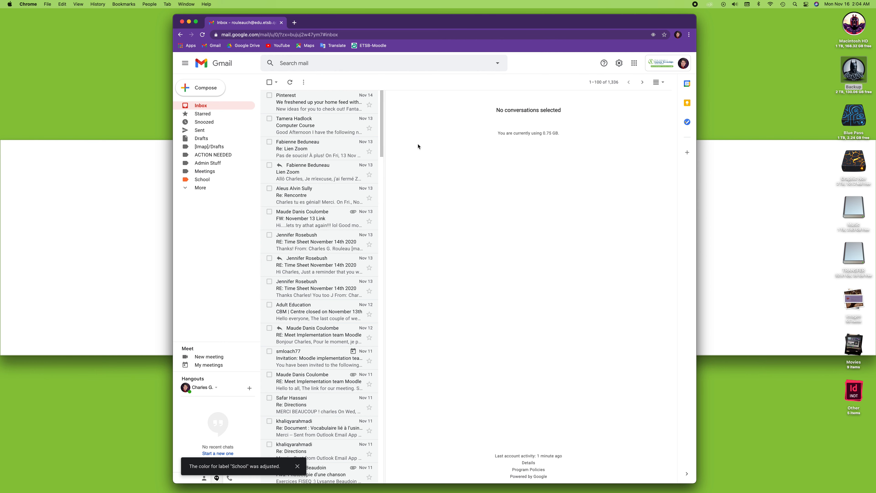
Send an email to your own school address with the subject "TEST" and the body "Test".
left_click(205, 89)
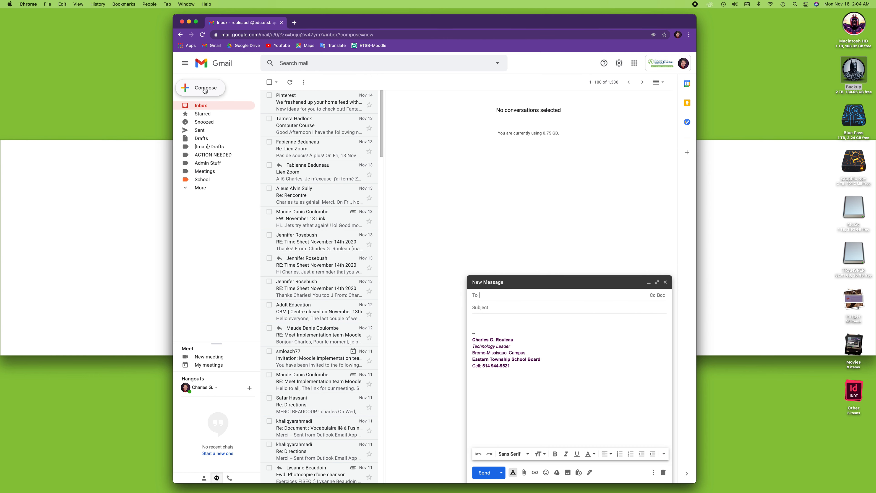
type("roul")
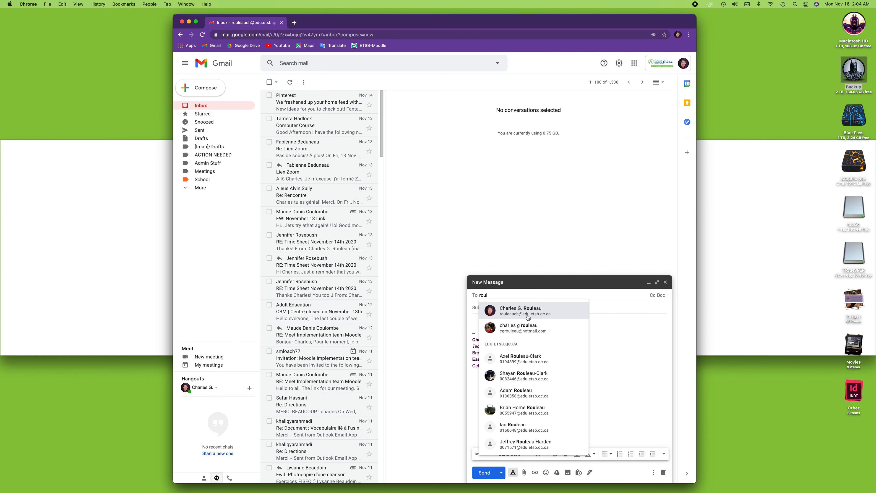
left_click(528, 317)
left_click(489, 307)
type("TEST")
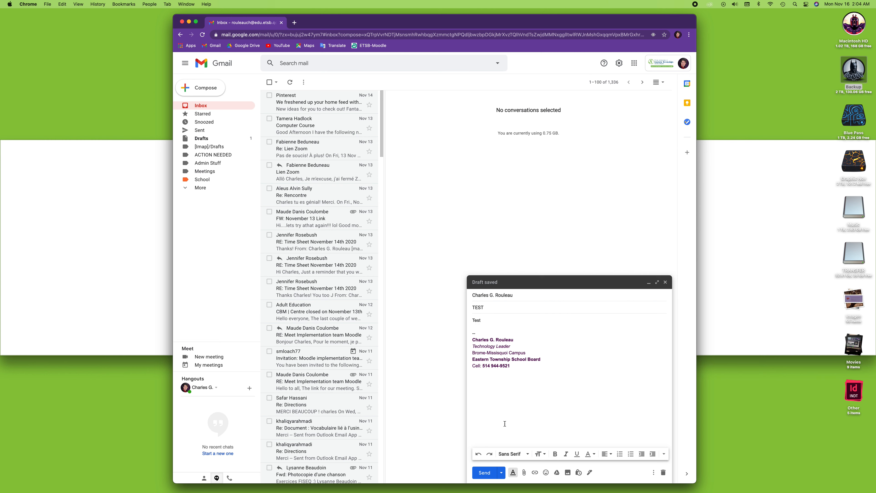
left_click(489, 469)
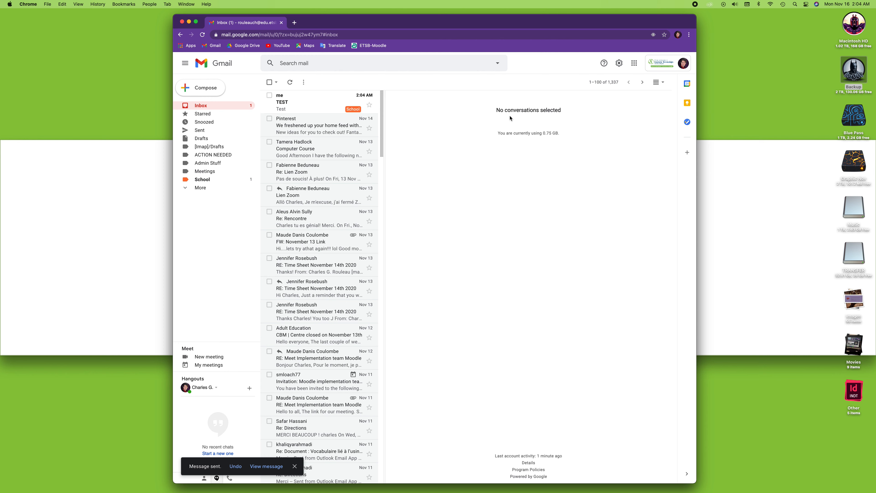
Move the "Zoom link" message from the School label back to the inbox.
left_click(206, 180)
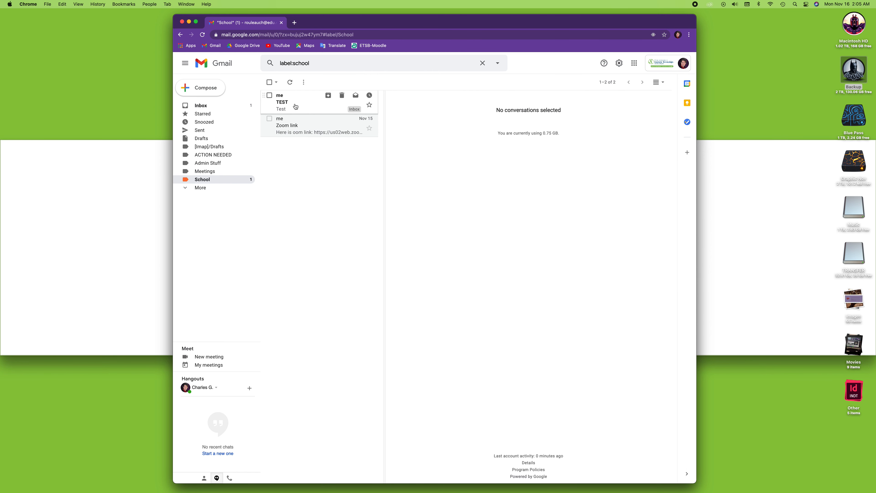
left_click_drag(293, 128, 203, 107)
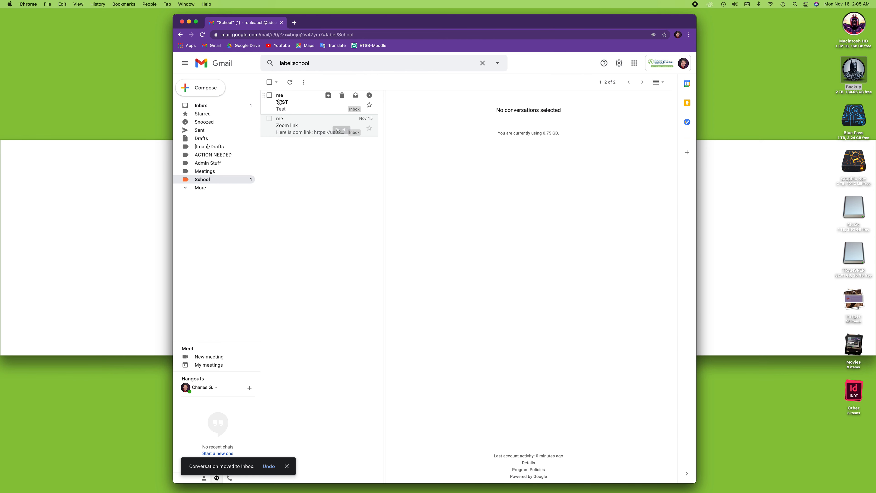
Open the TEST message to check its labels, and compare the message lists of the inbox and the School label.
left_click(298, 105)
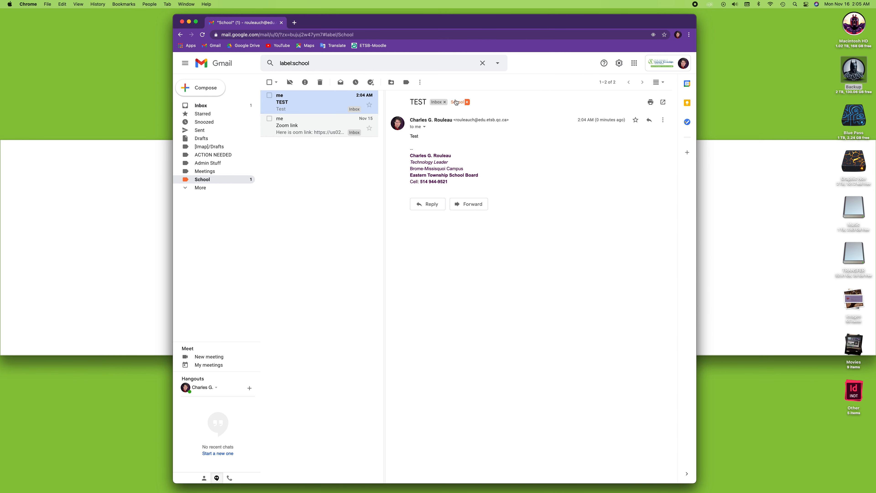
left_click(201, 105)
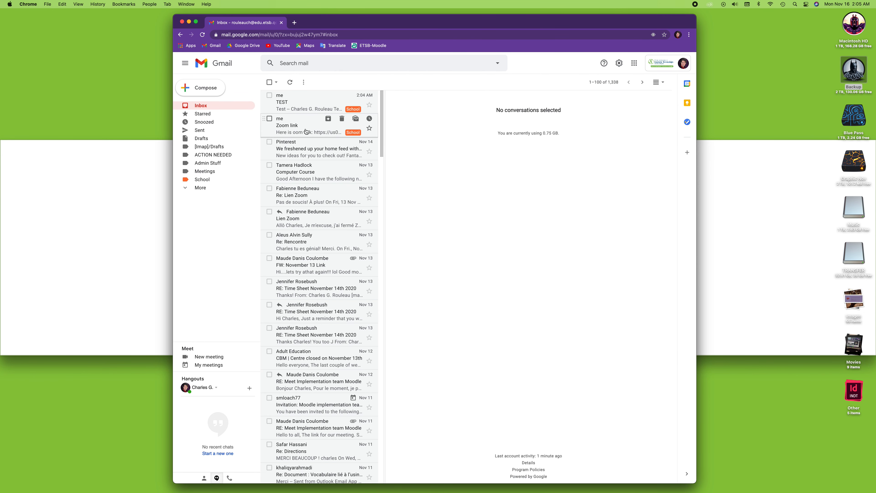
left_click(201, 179)
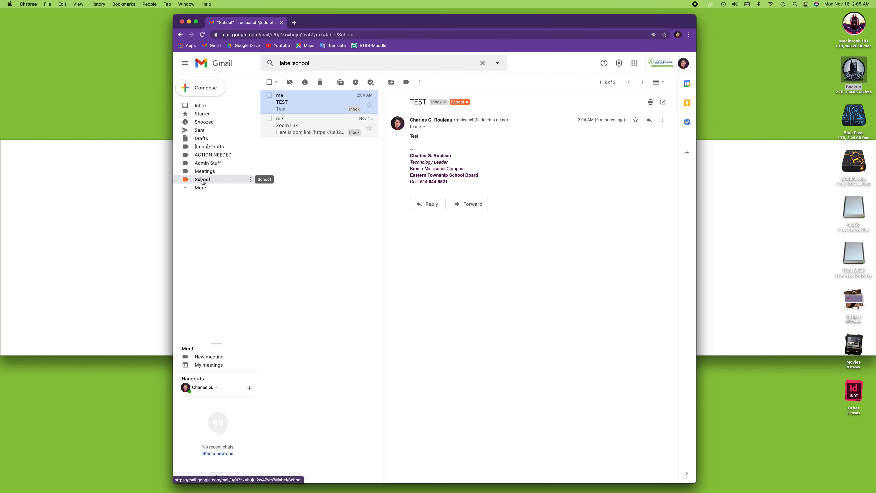
left_click(201, 107)
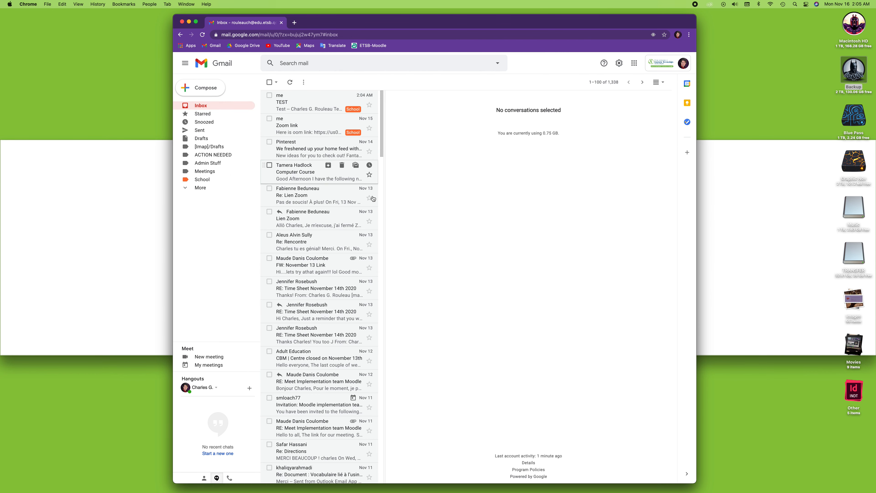